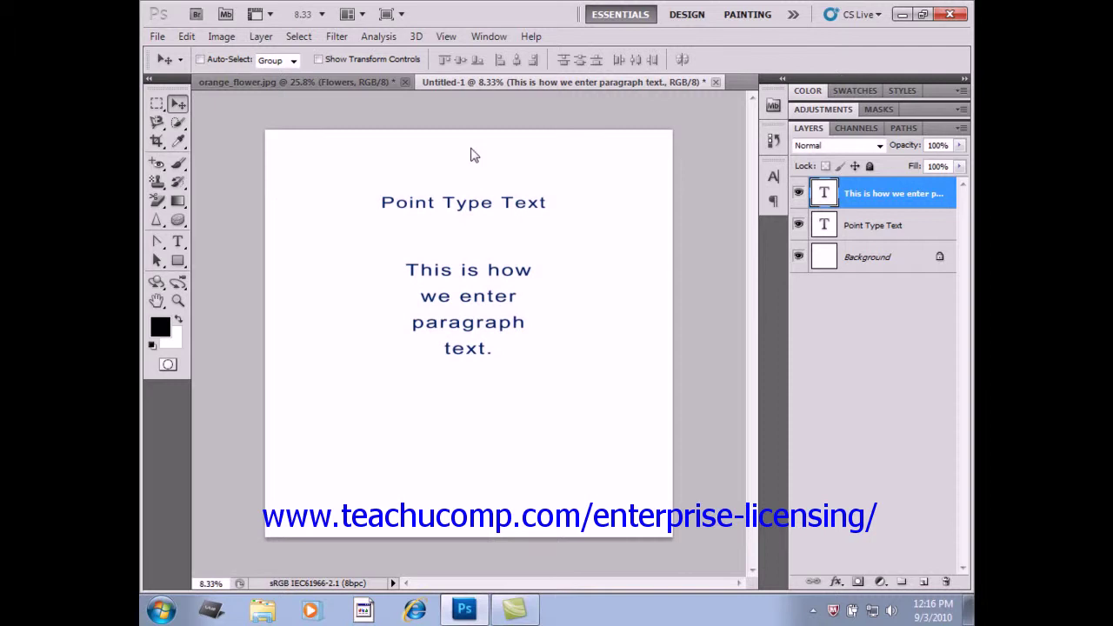
Enter the paragraph text with the Type tool and resize its box slightly wider and taller
click(178, 243)
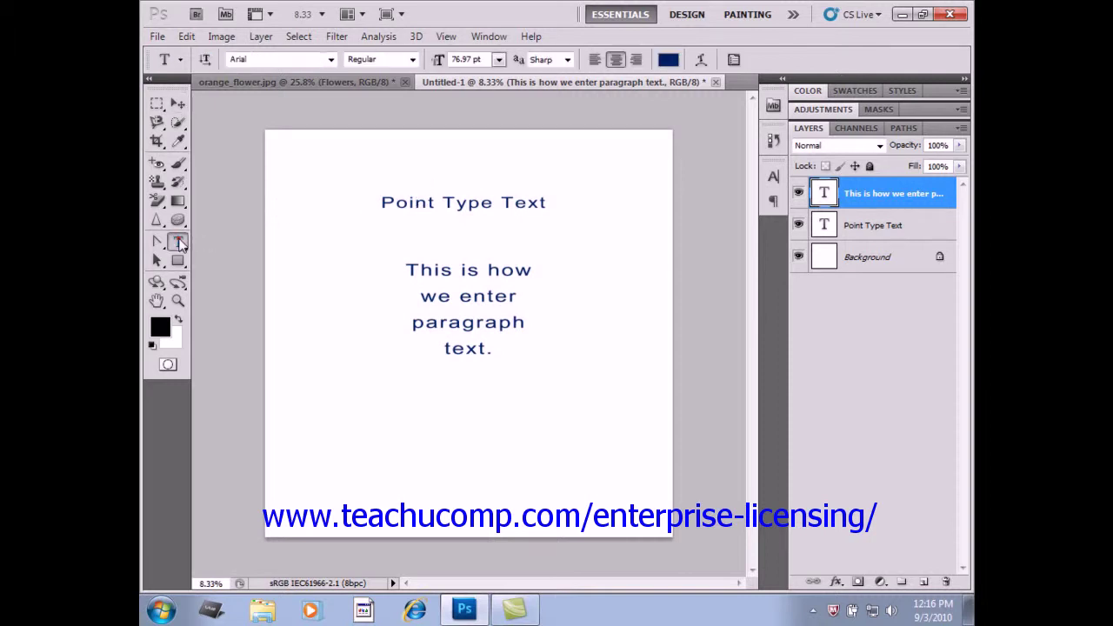
click(463, 302)
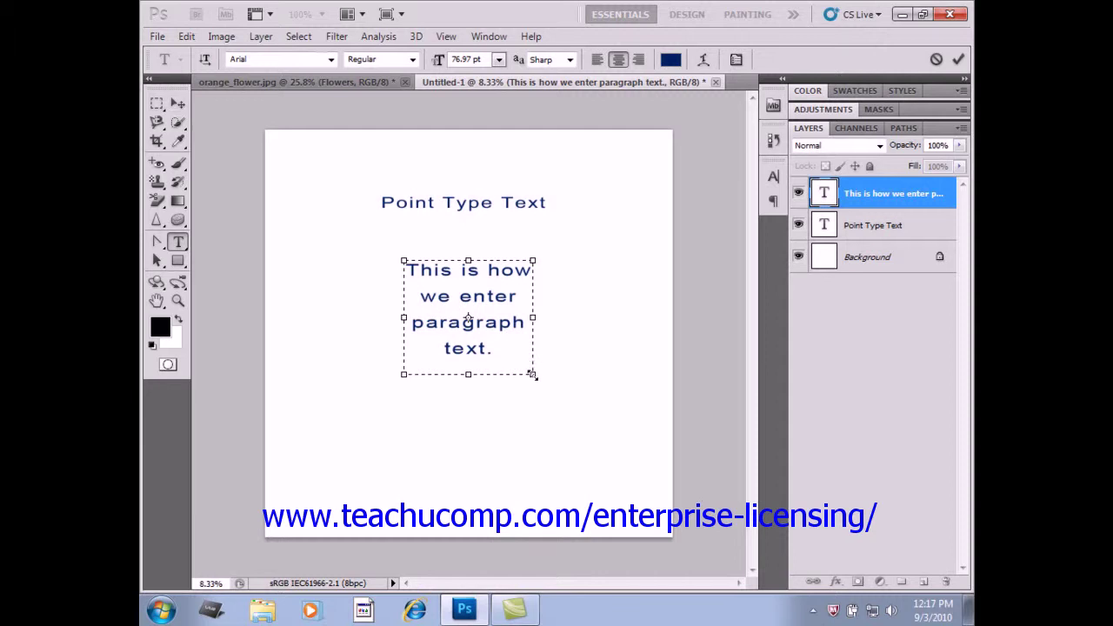
drag(532, 375, 559, 404)
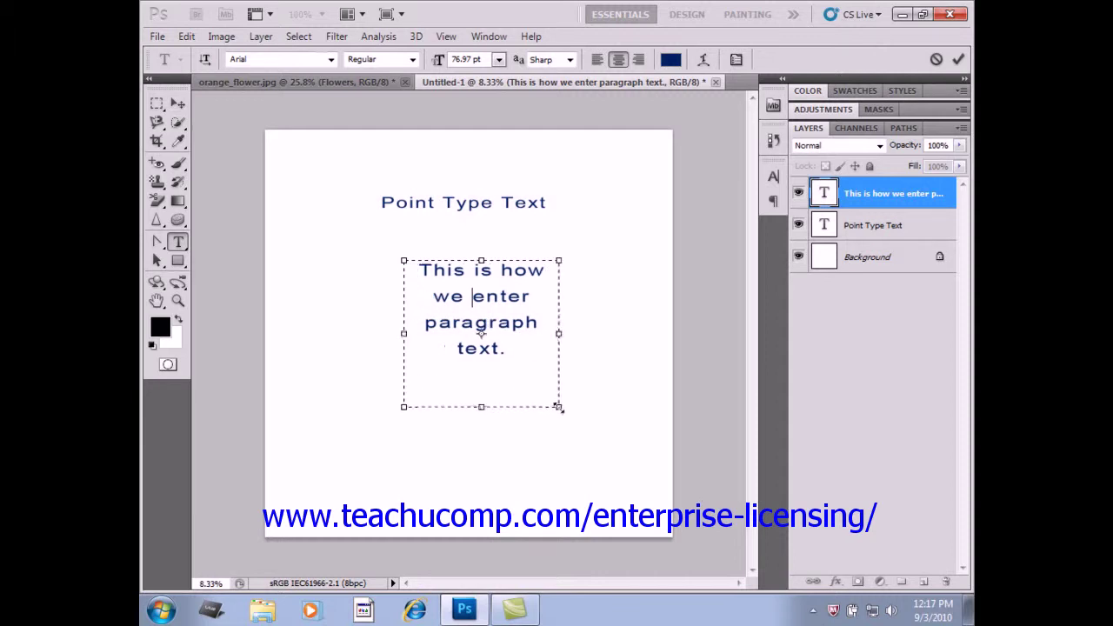
drag(557, 403, 534, 379)
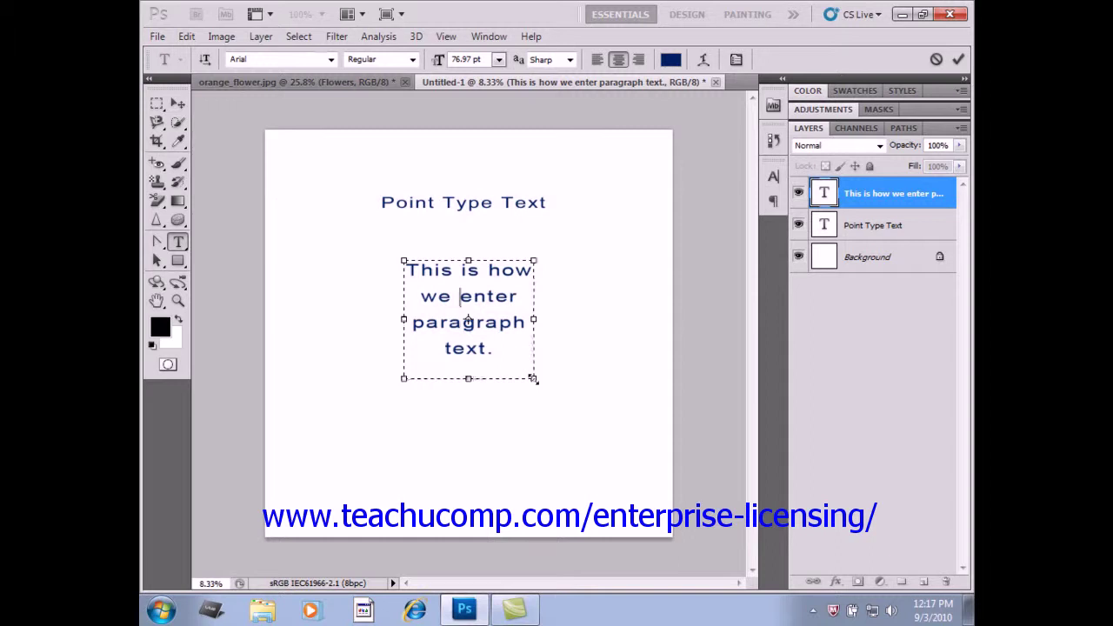
mouse_move(533, 379)
mouse_down()
mouse_move(573, 417)
mouse_move(540, 380)
mouse_up()
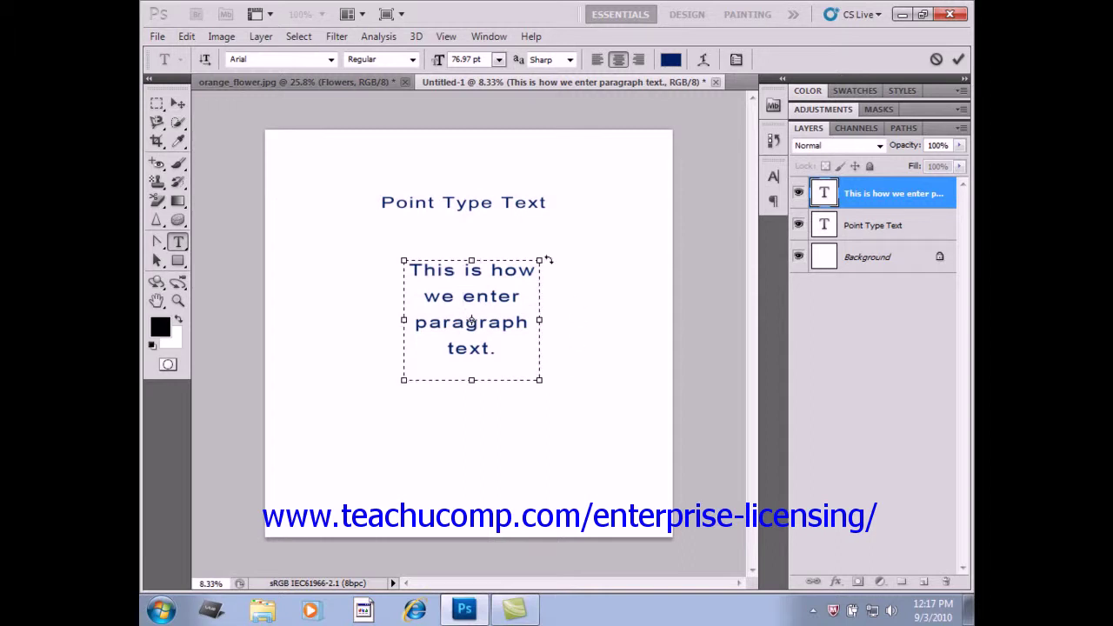
drag(549, 260, 557, 294)
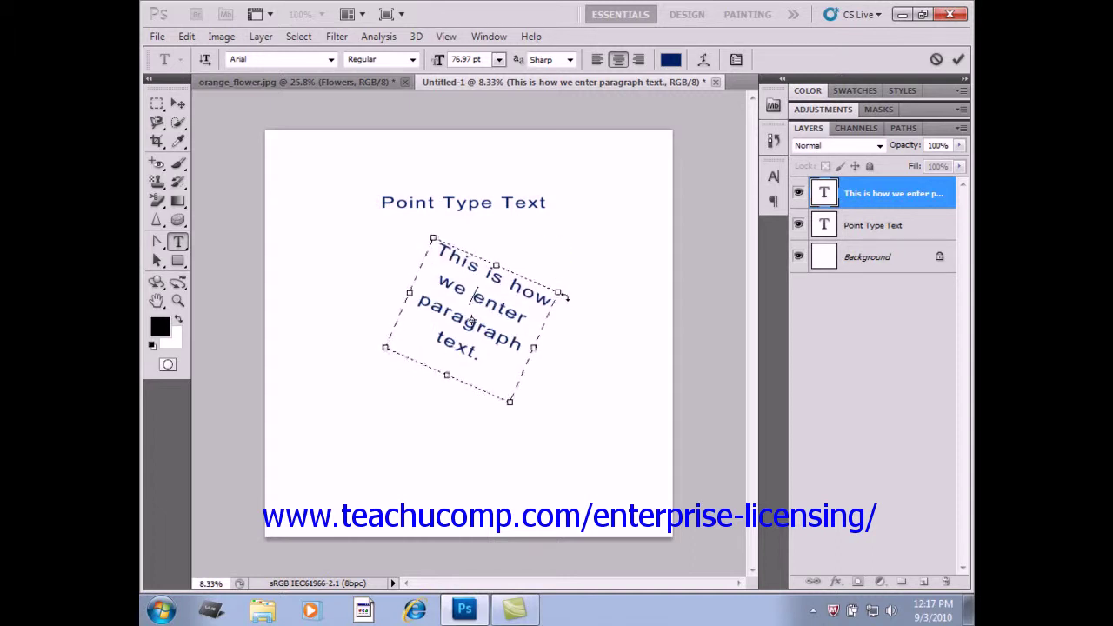
mouse_move(557, 294)
mouse_down()
mouse_move(555, 252)
mouse_move(569, 272)
mouse_up()
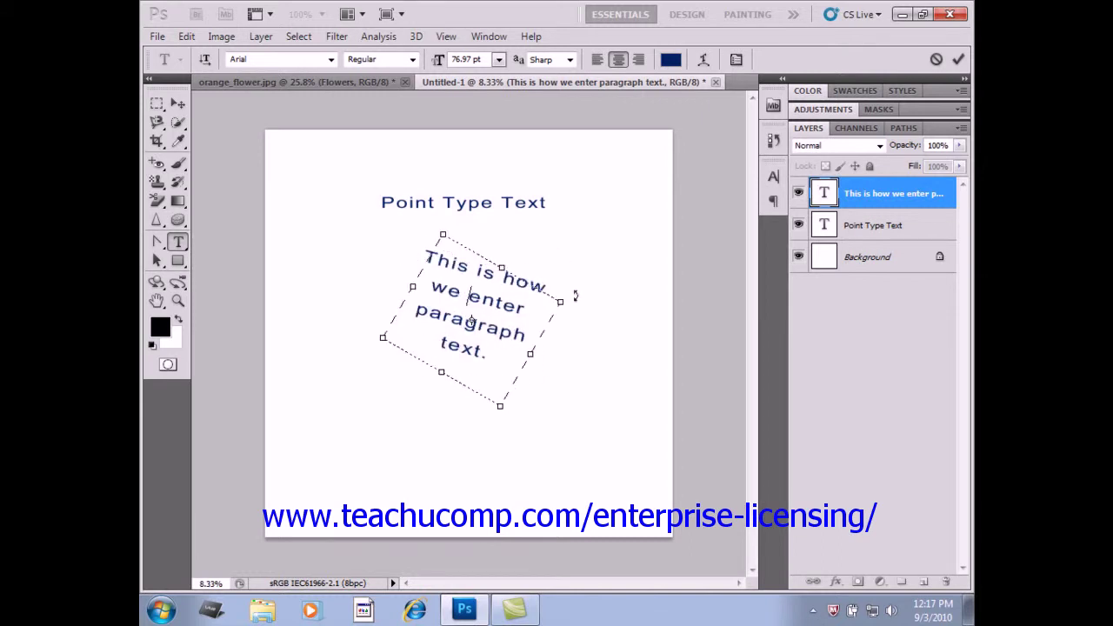
mouse_move(570, 271)
mouse_down()
mouse_move(576, 319)
mouse_move(580, 278)
mouse_up()
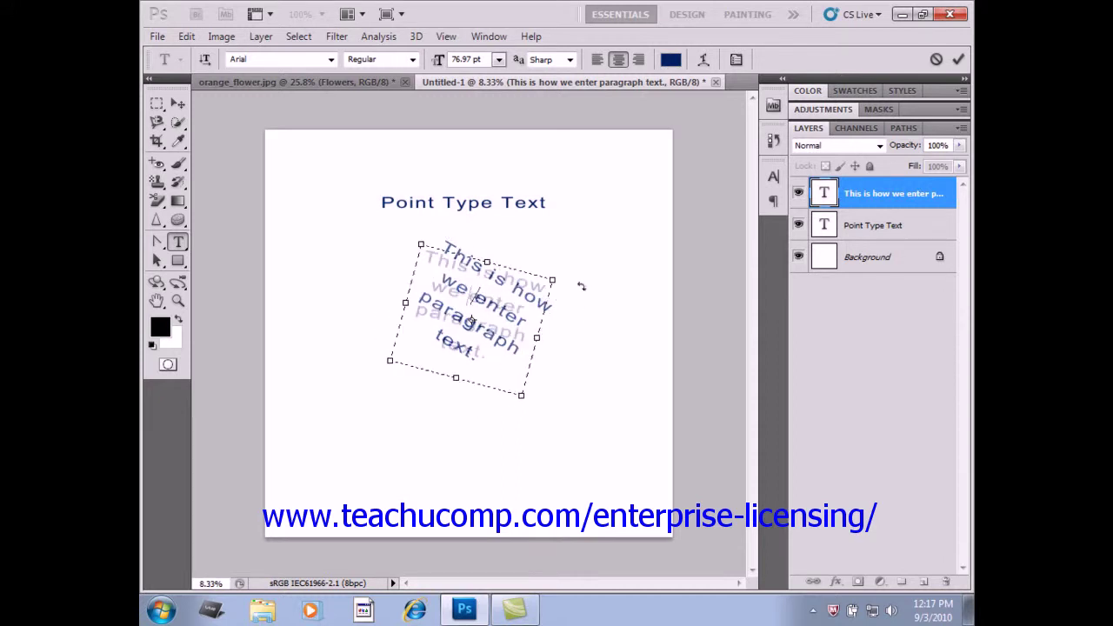
drag(580, 278, 570, 254)
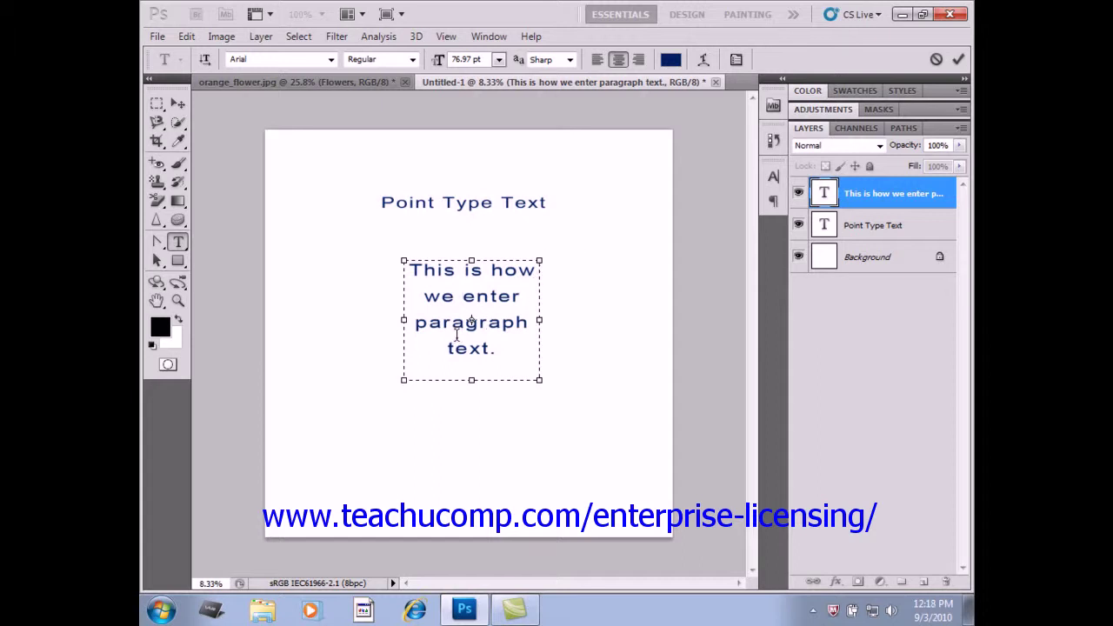
Move the text box's pivot near its bottom-left corner, rotate around it, then return upright
key(ctrl)
ctrl+click(473, 323)
mouse_move(548, 260)
mouse_down()
mouse_move(572, 313)
mouse_move(561, 279)
mouse_up()
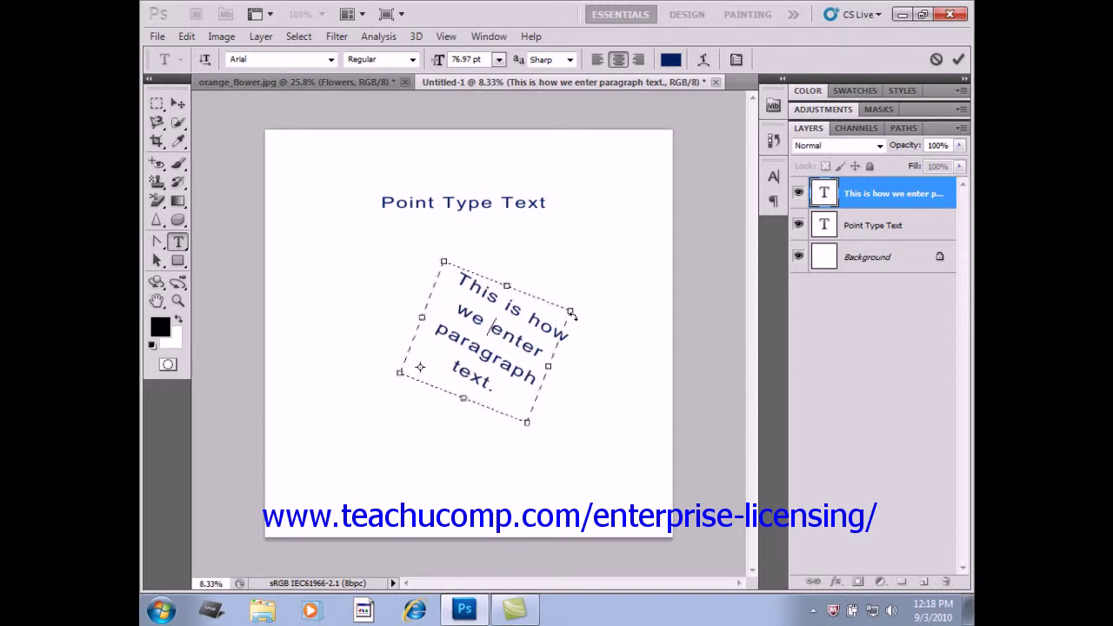
drag(561, 279, 552, 258)
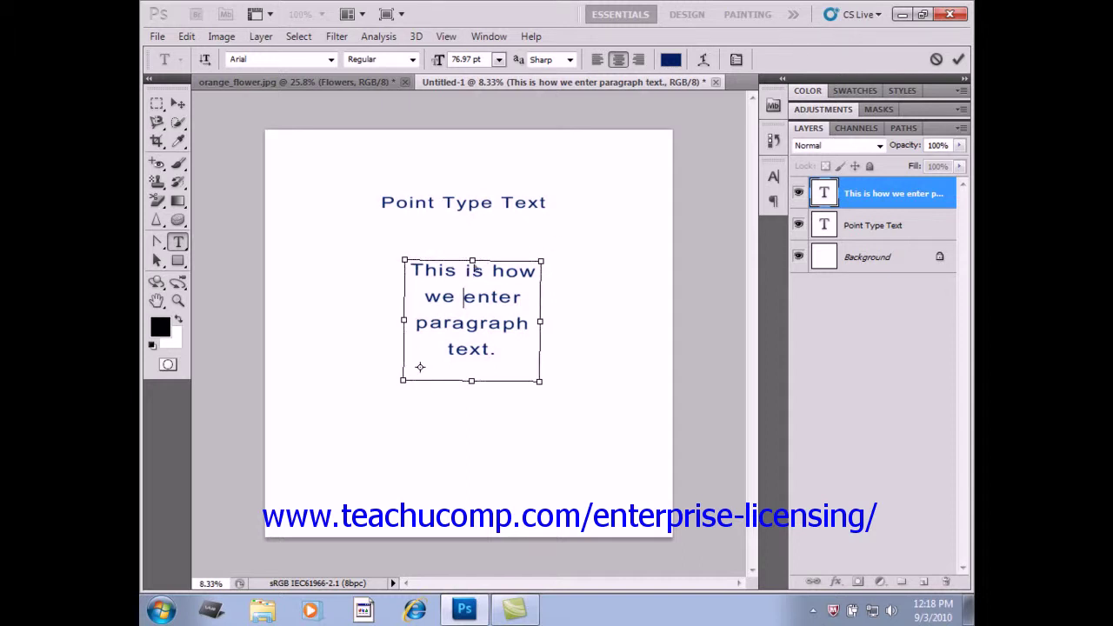
Skew the paragraph text box's top edge to slant the text, then straighten it nearly upright
mouse_move(471, 260)
mouse_down()
mouse_move(538, 244)
mouse_move(406, 235)
mouse_up()
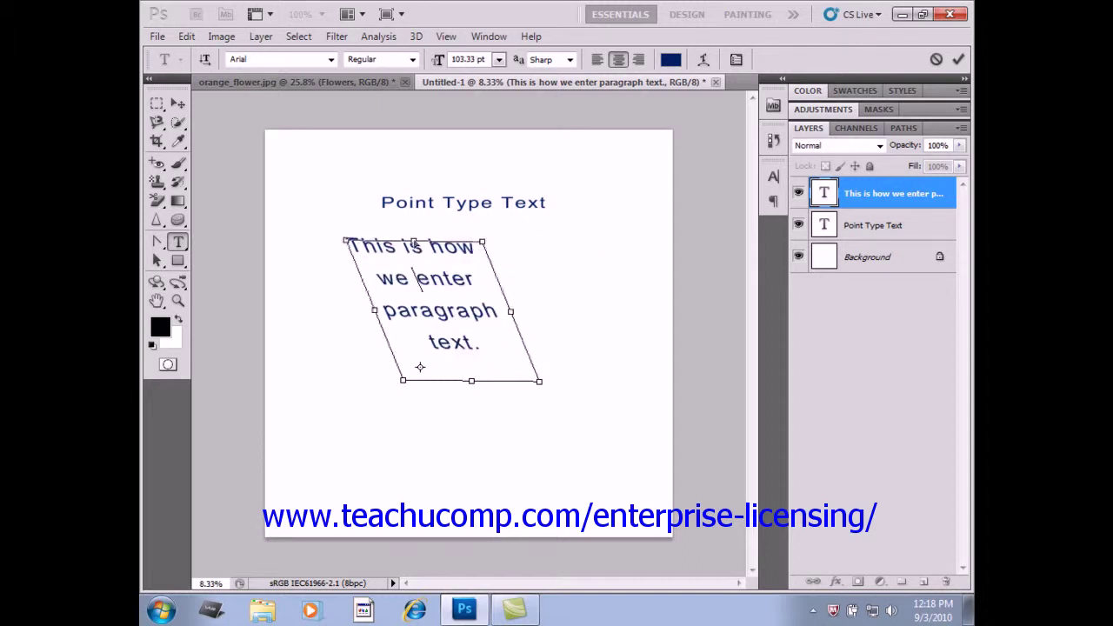
drag(406, 235, 409, 248)
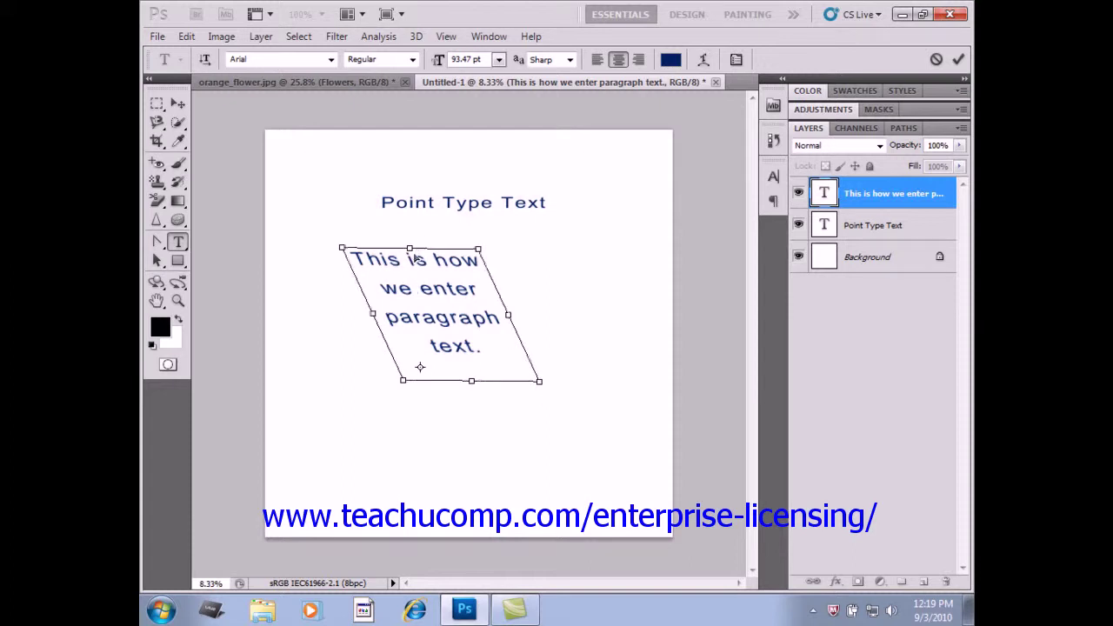
drag(409, 248, 470, 267)
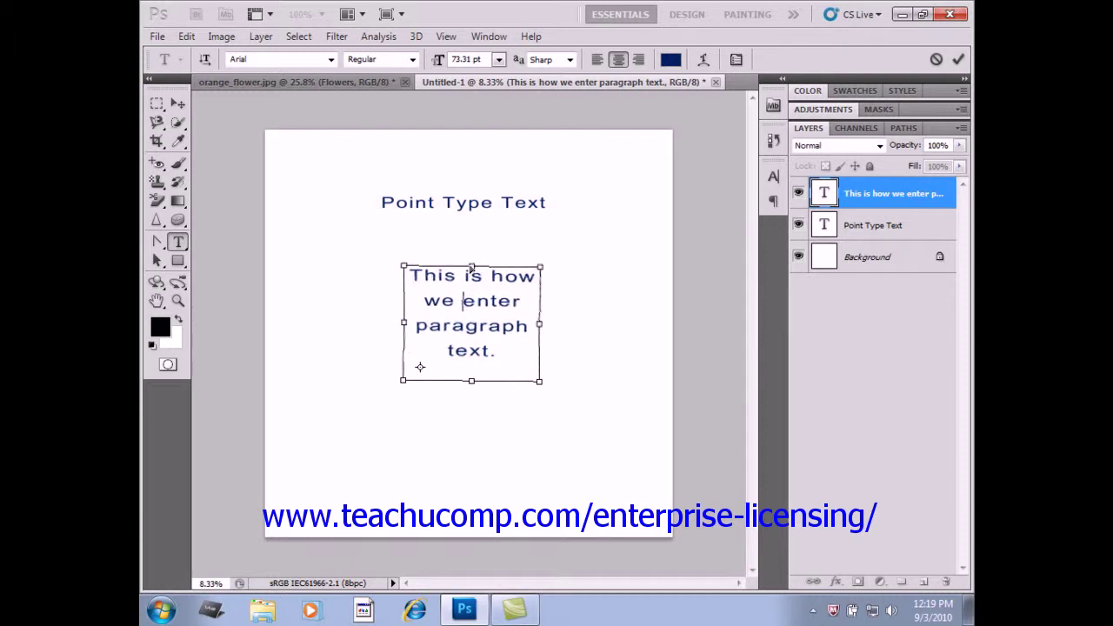
Scale the paragraph text box inward from its top-right corner, shrinking the text to 48.35 pt
drag(539, 266, 485, 302)
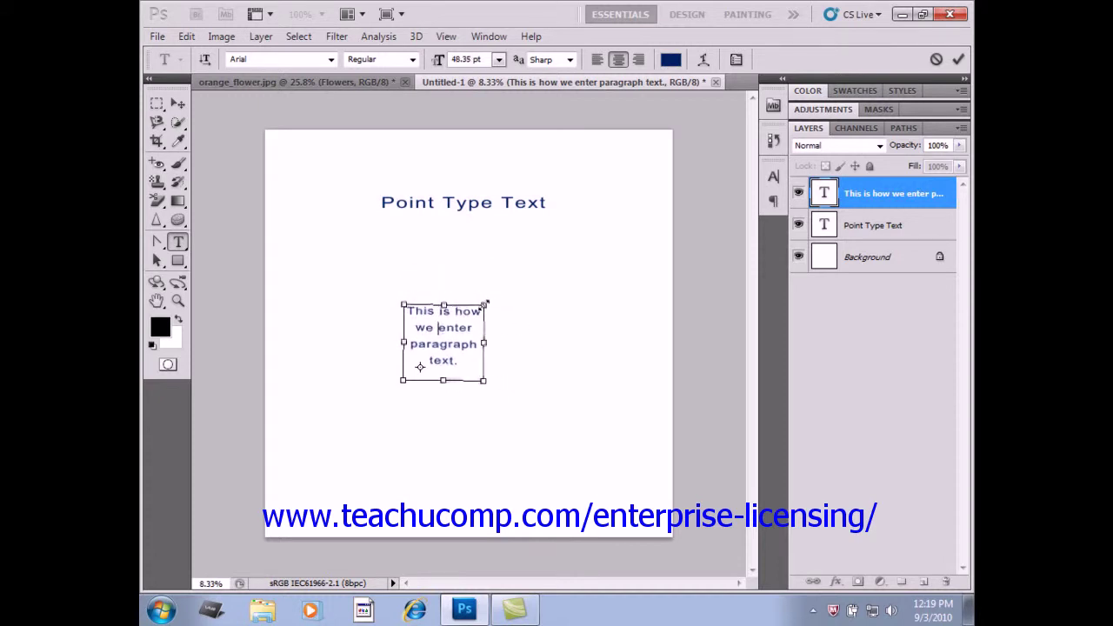
drag(485, 302, 488, 300)
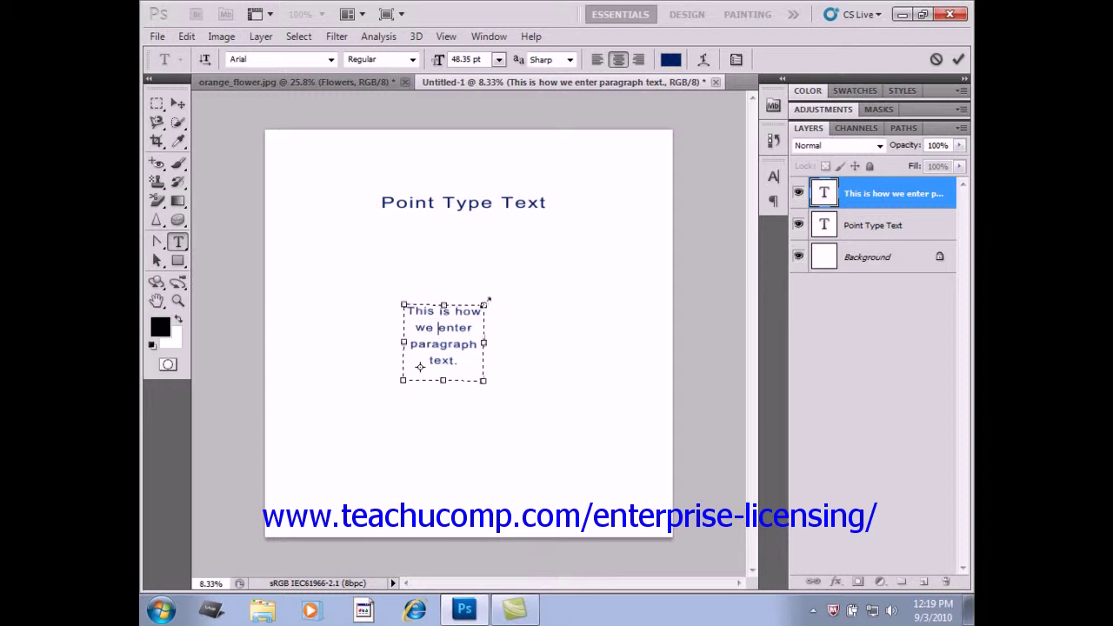